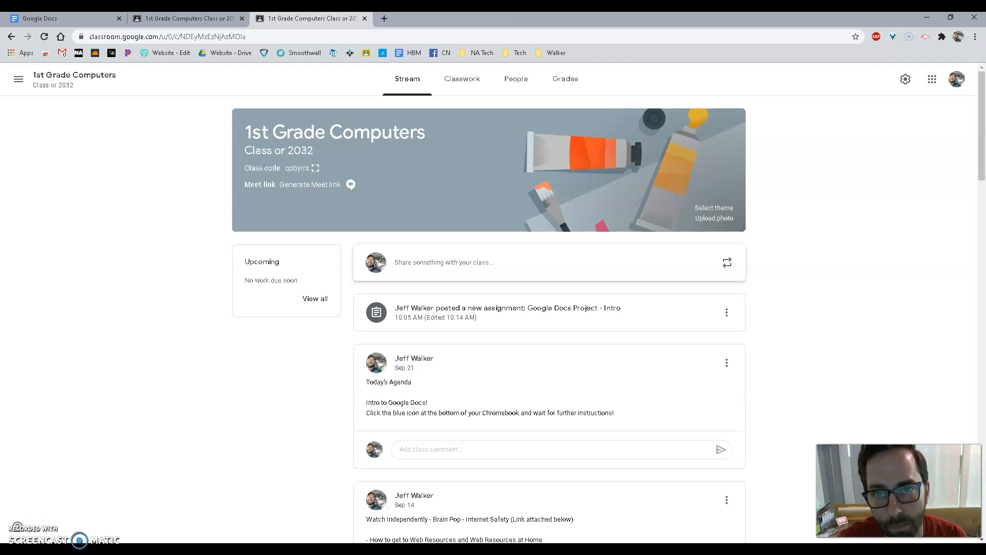
Switch to the Google Docs window, open the recent untitled document with the photo, and dismiss the Citations tip
mouse_move(340, 549)
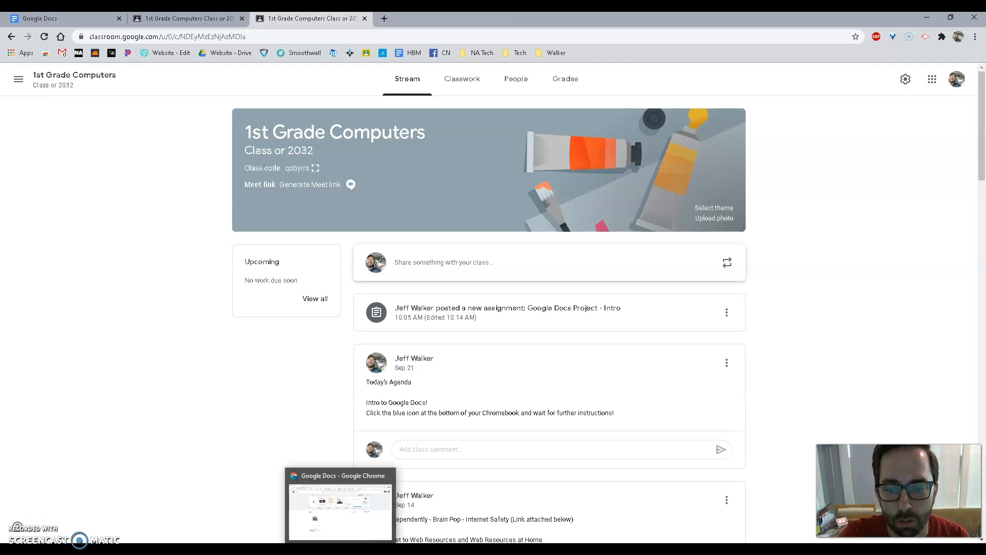
click(347, 509)
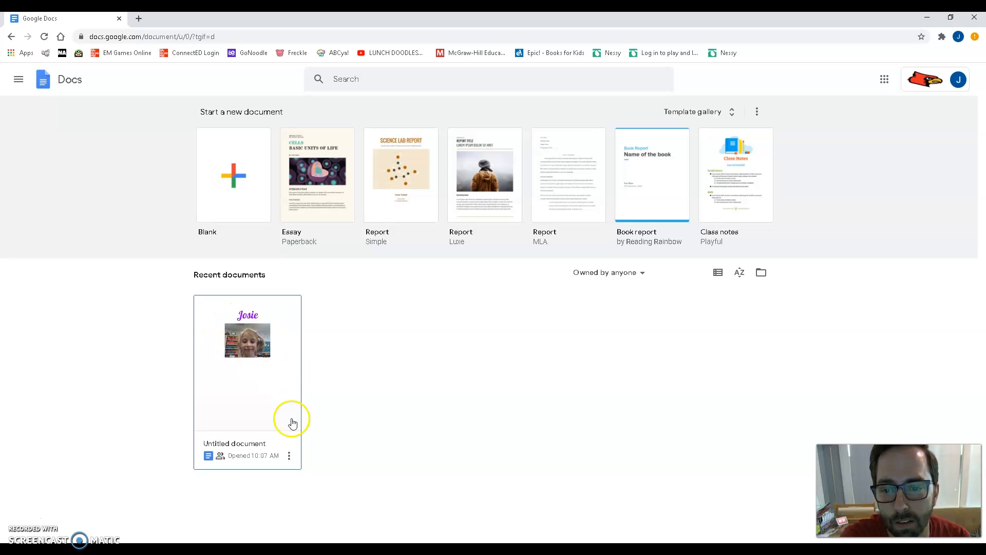
click(276, 391)
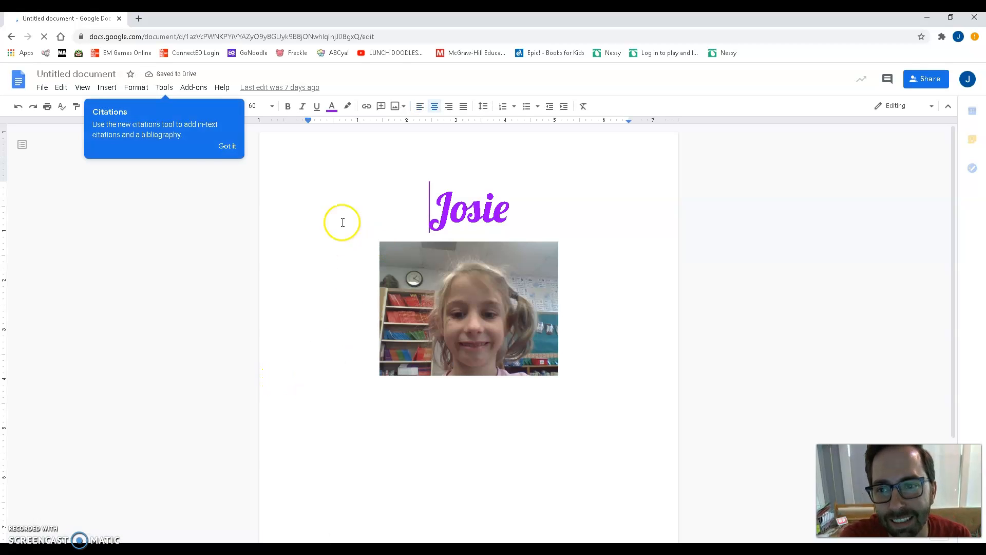
click(228, 147)
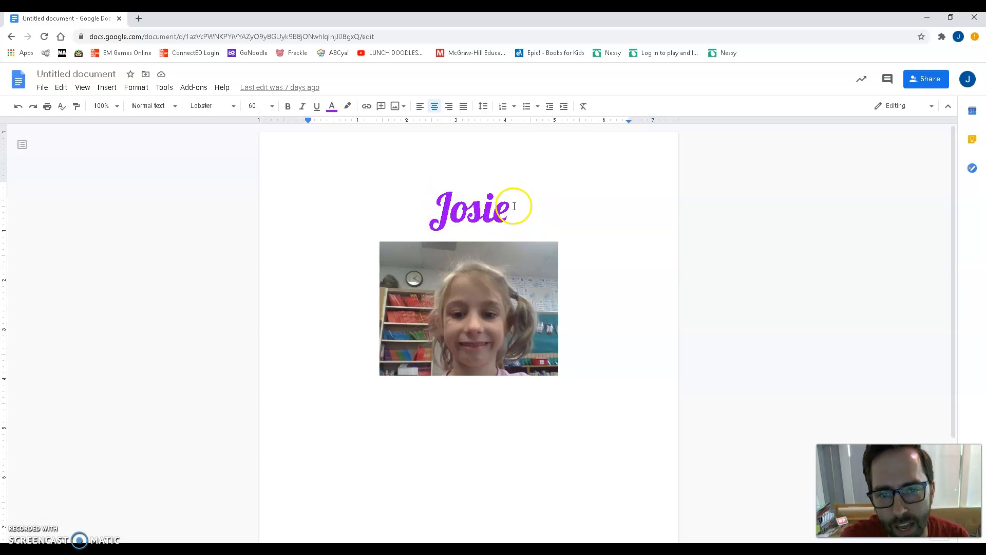
Try a yellow highlight on the name heading above the photo and undo it, keeping the heading selected
drag(510, 205, 433, 208)
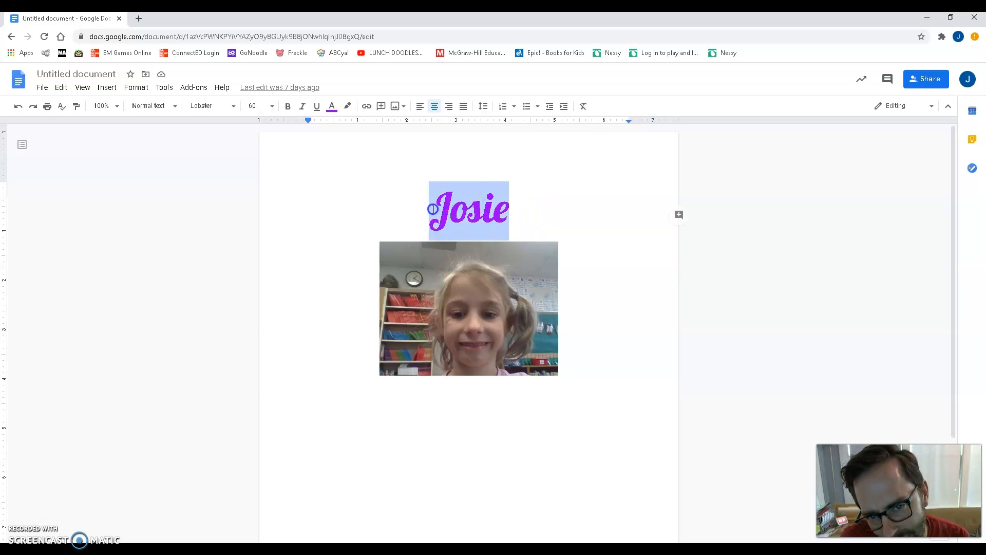
click(332, 107)
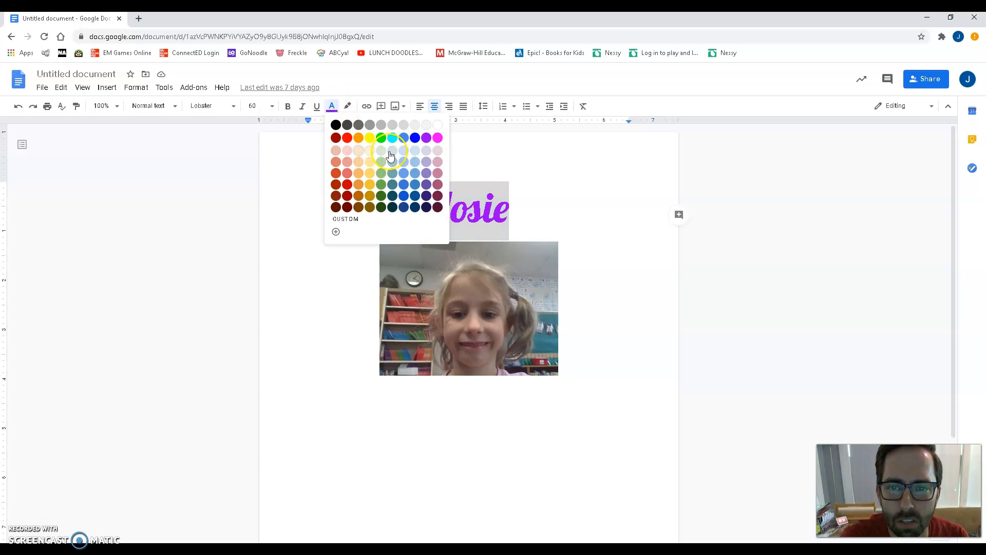
click(347, 106)
click(385, 154)
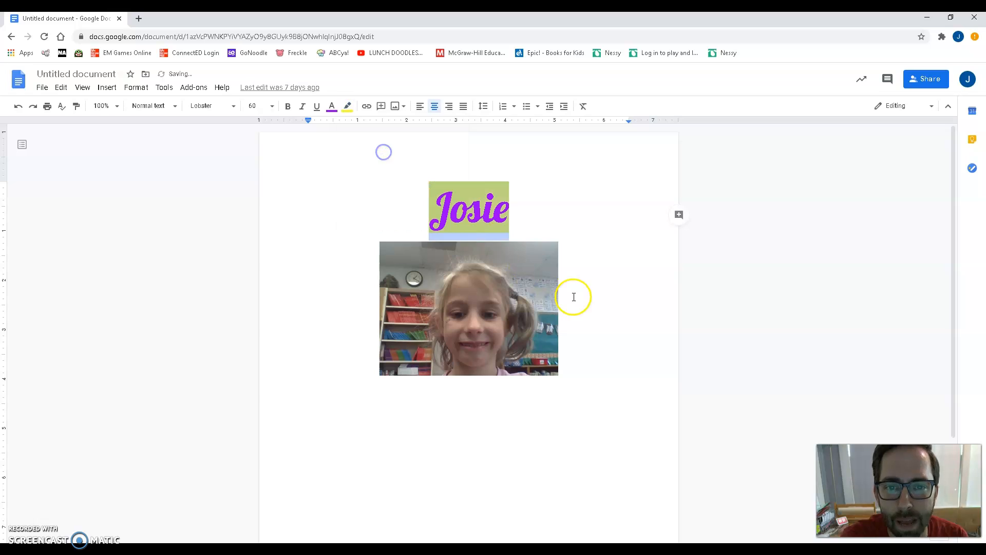
drag(572, 293, 608, 280)
double_click(506, 187)
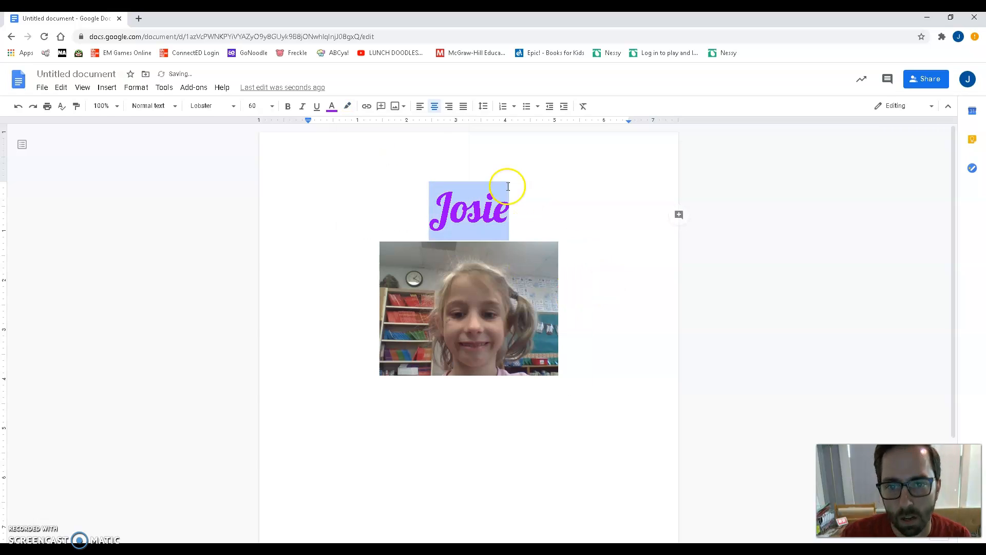
Try underline, italic and bold on the name heading one after another, removing each style again
click(314, 107)
click(314, 107)
click(304, 112)
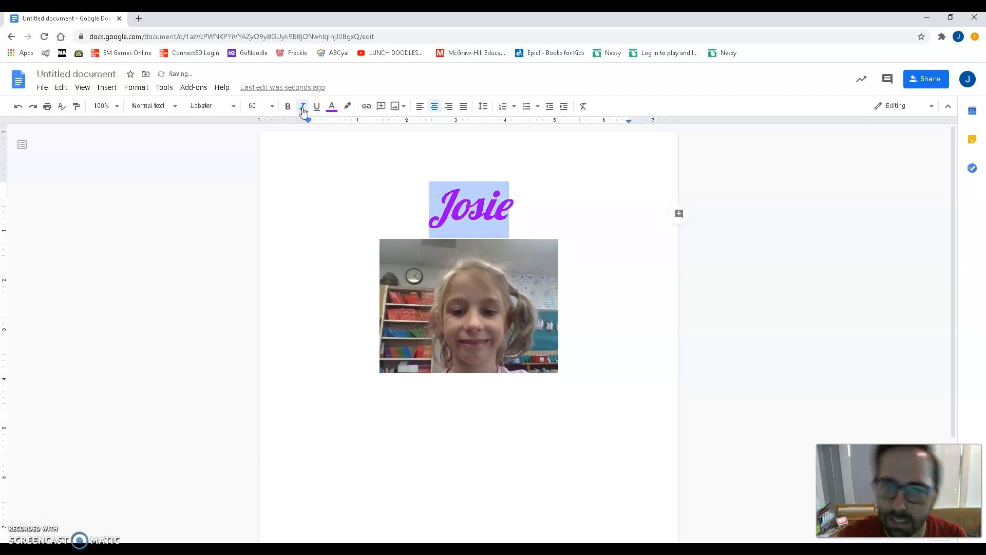
click(304, 111)
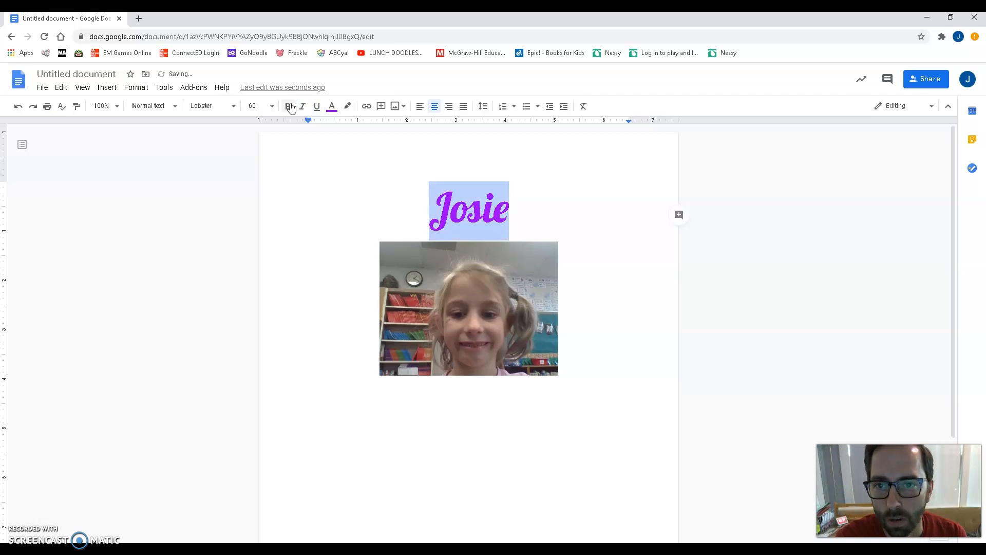
click(289, 106)
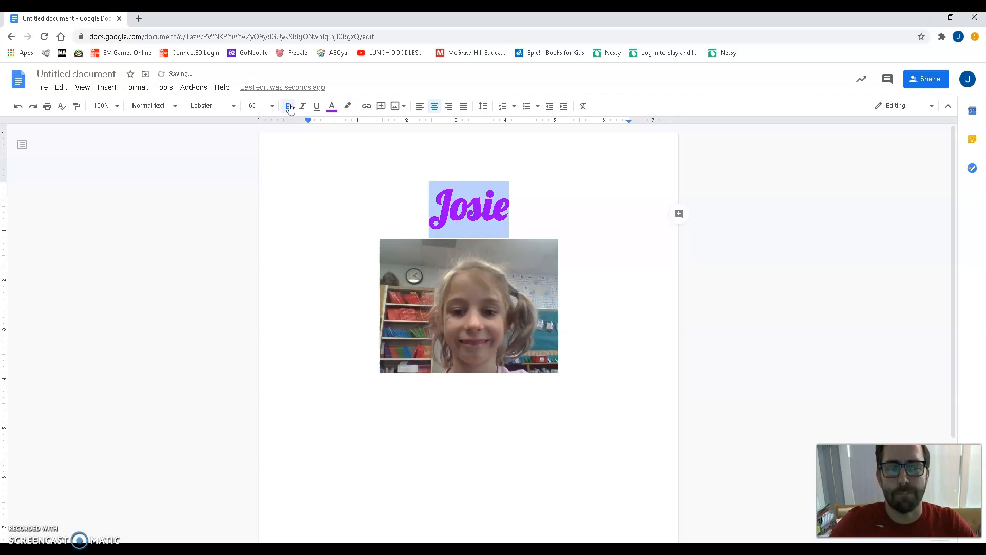
click(289, 106)
Try font size 48 on the name heading and set it back to 60
click(273, 106)
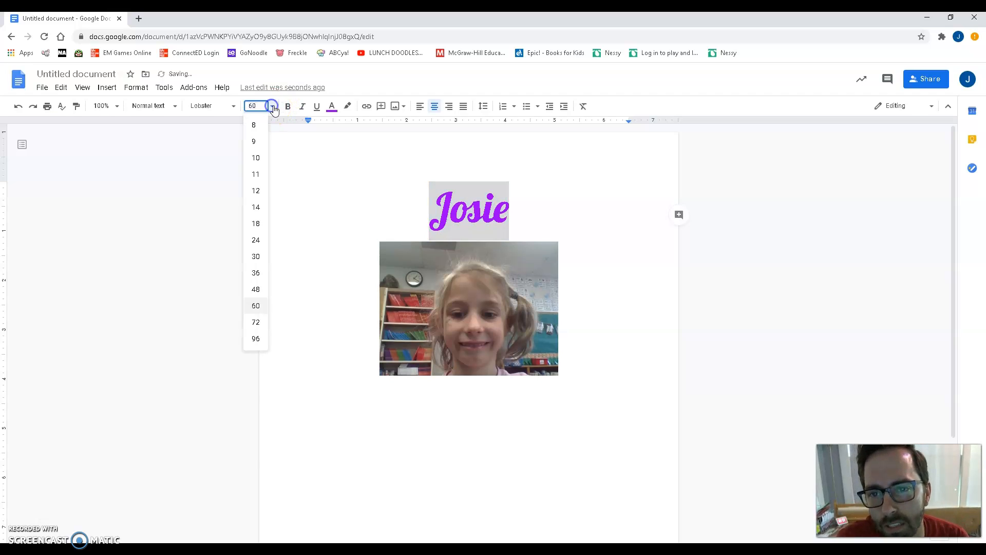
click(258, 290)
click(273, 107)
click(260, 304)
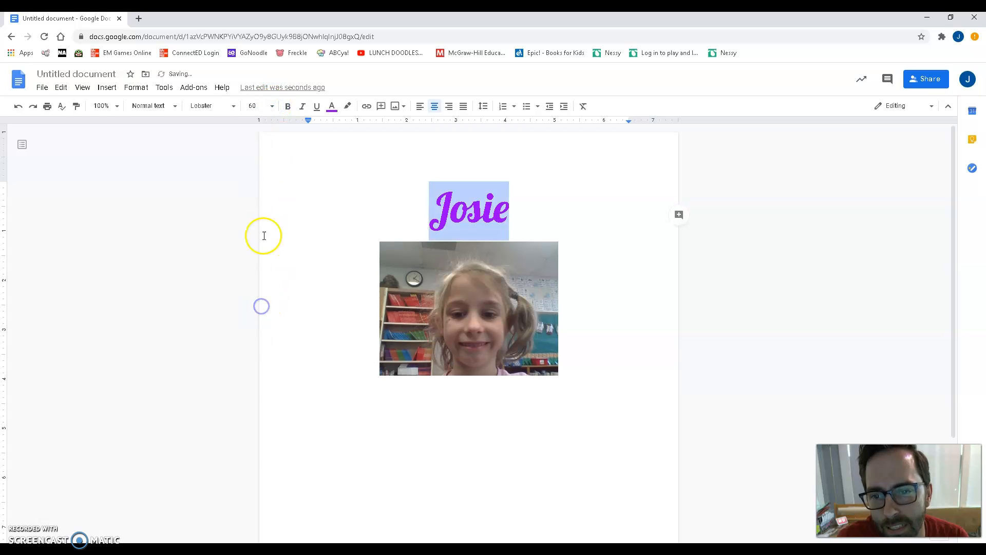
Try a custom font size of 58 on the name heading and undo the change
click(254, 106)
key(BackSpace)
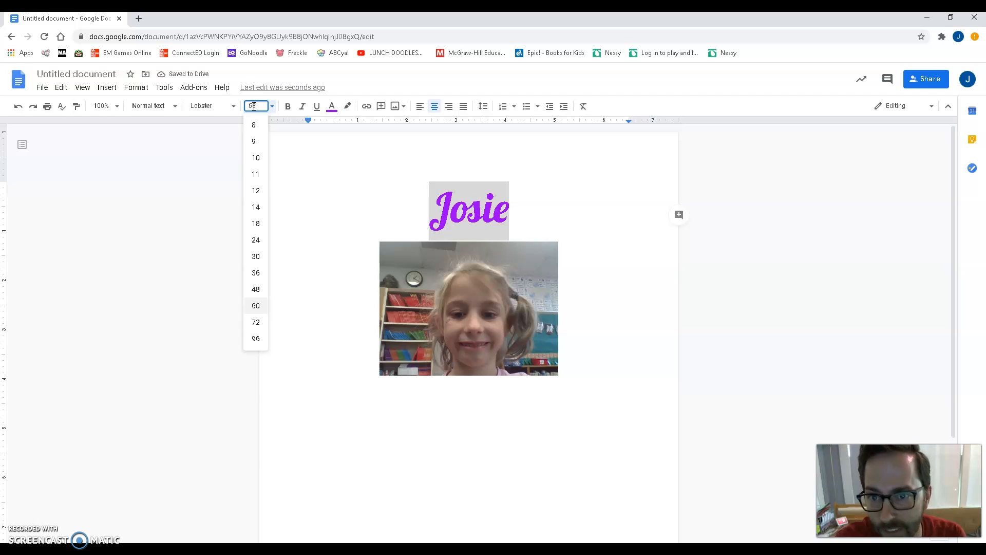
text(58)
key(Return)
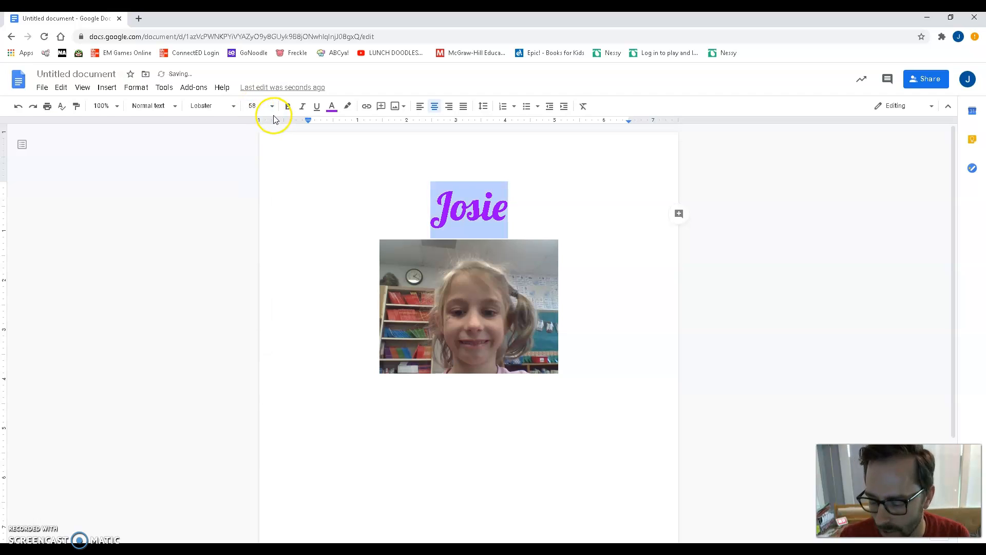
key(ctrl+z)
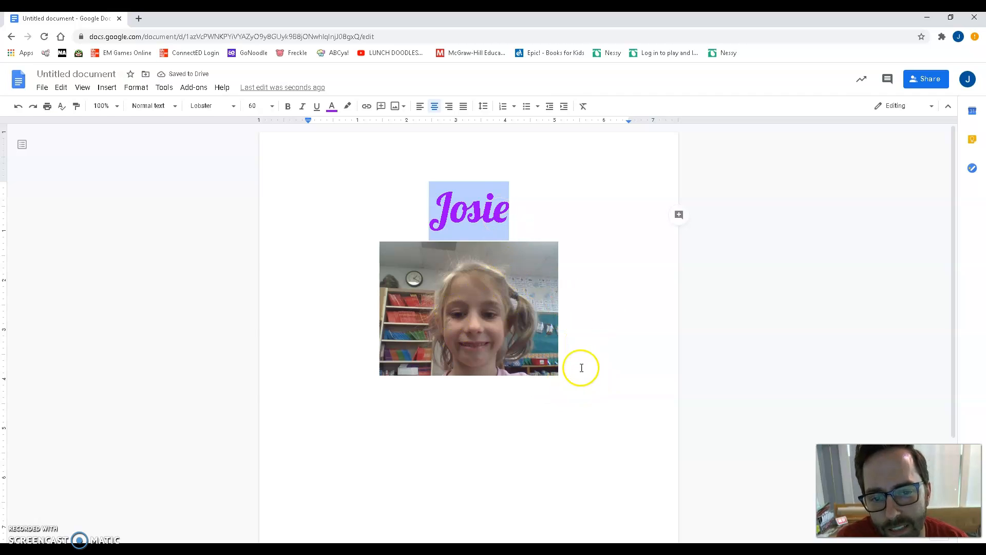
Add a new line below the photo and open the web image search for inserting a picture there
click(601, 345)
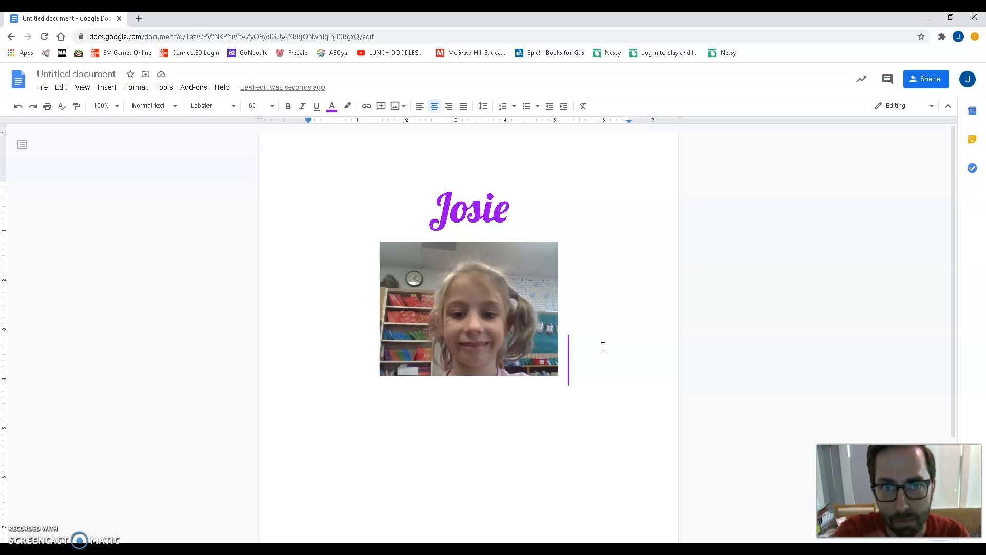
key(Return)
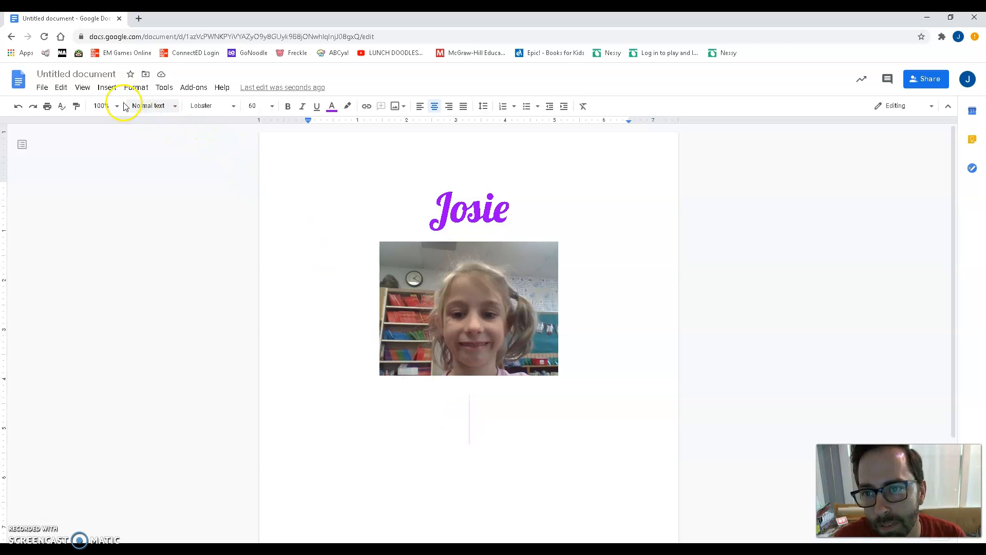
click(105, 87)
mouse_move(124, 106)
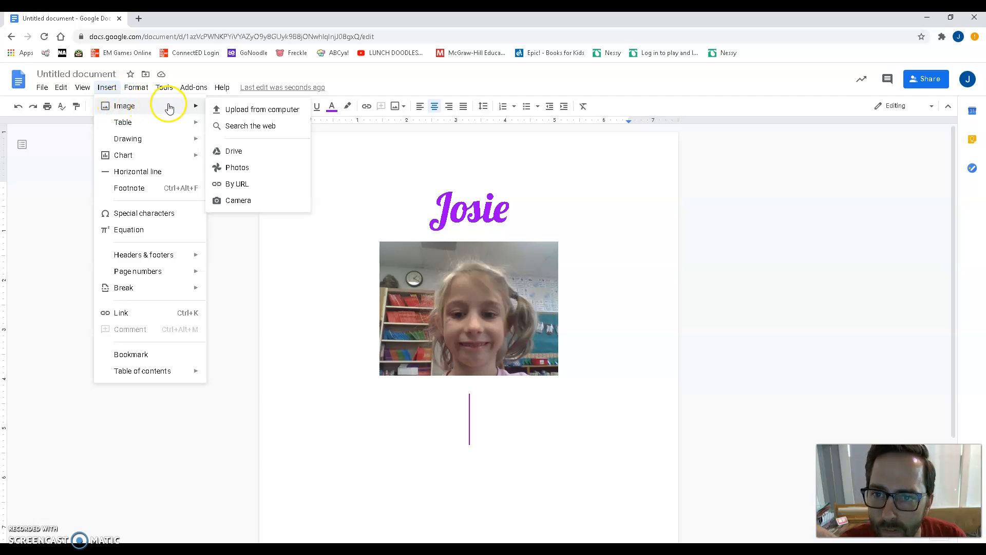
click(260, 129)
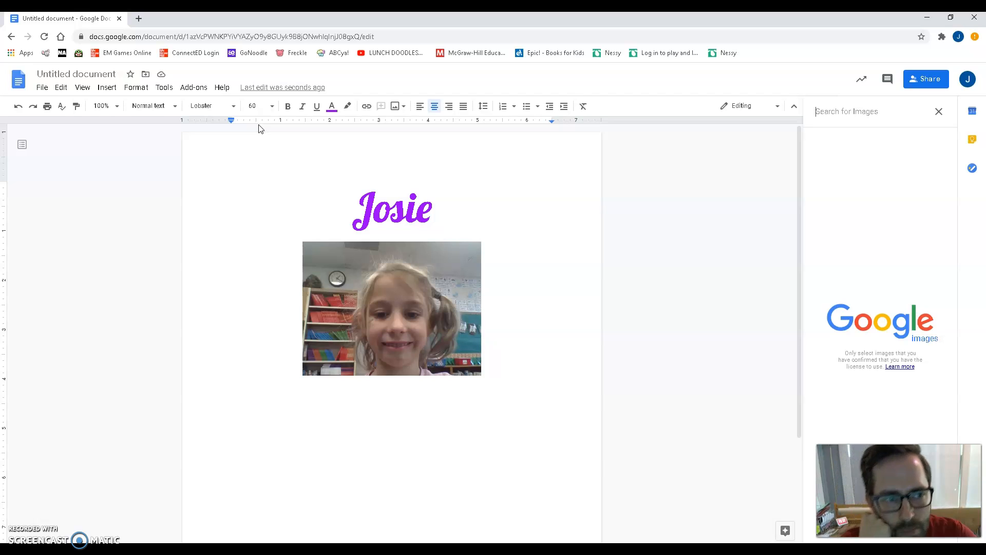
Try the image search terms "cat", "dog" and "baseball" in turn, clearing each one without running the search
text(cat)
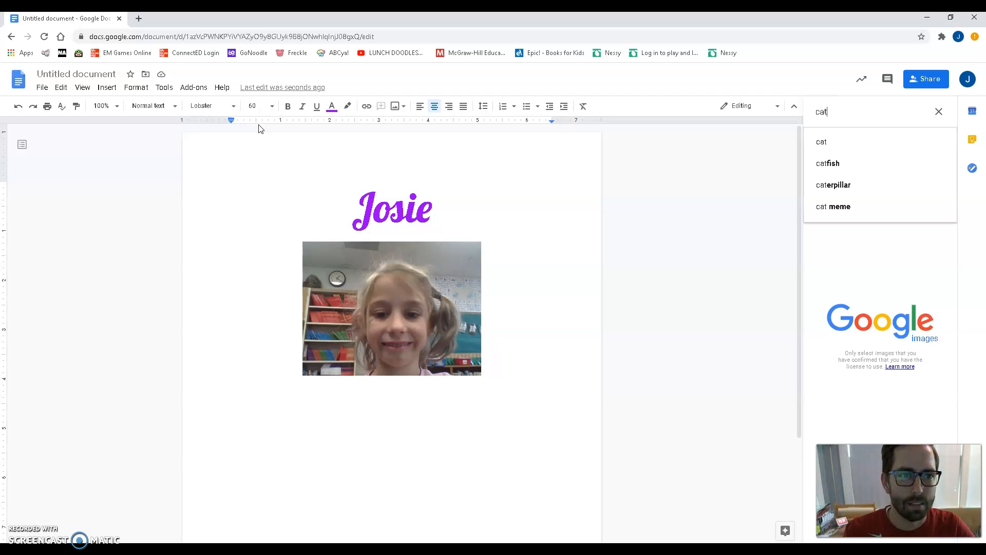
key(BackSpace)
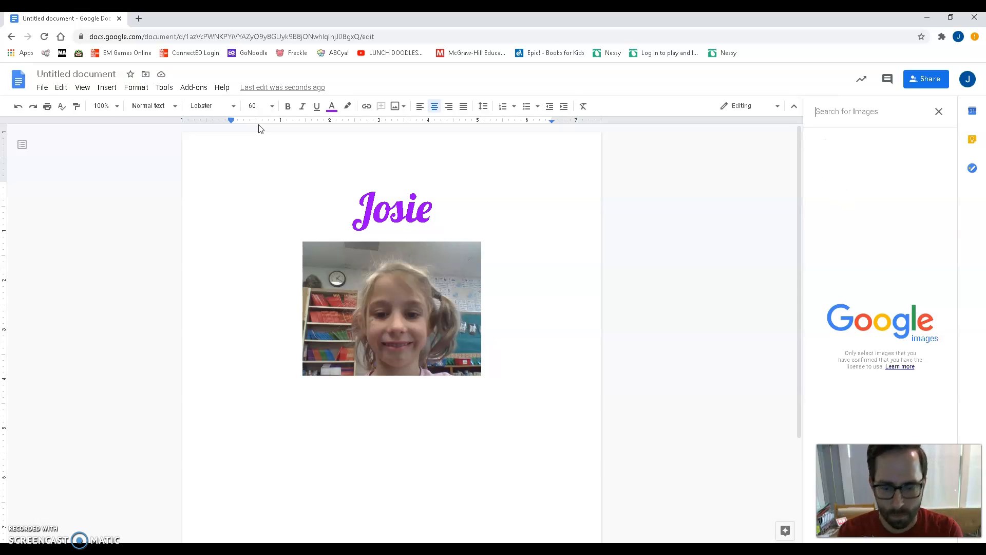
text(dog)
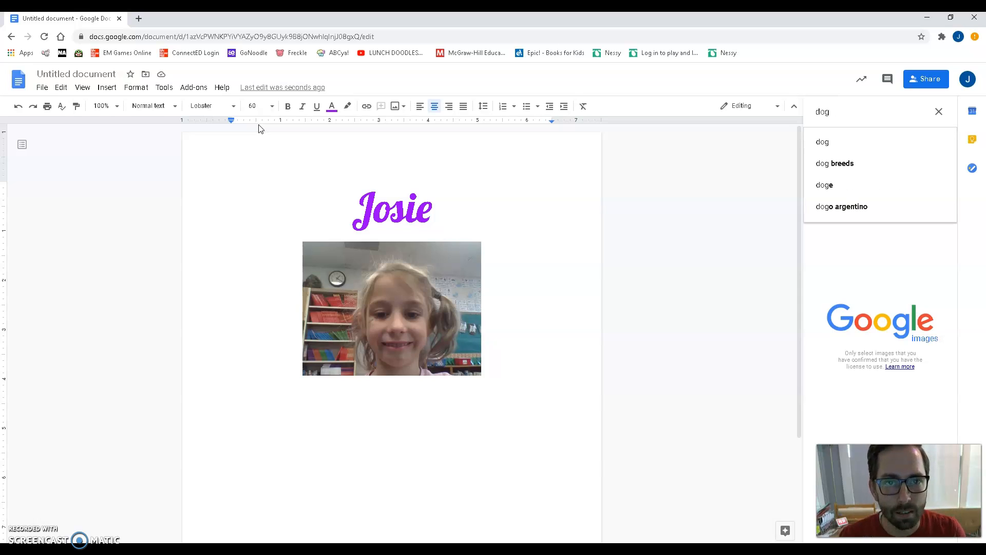
key(BackSpace)
key(BackSpace)
key(BackSpace)
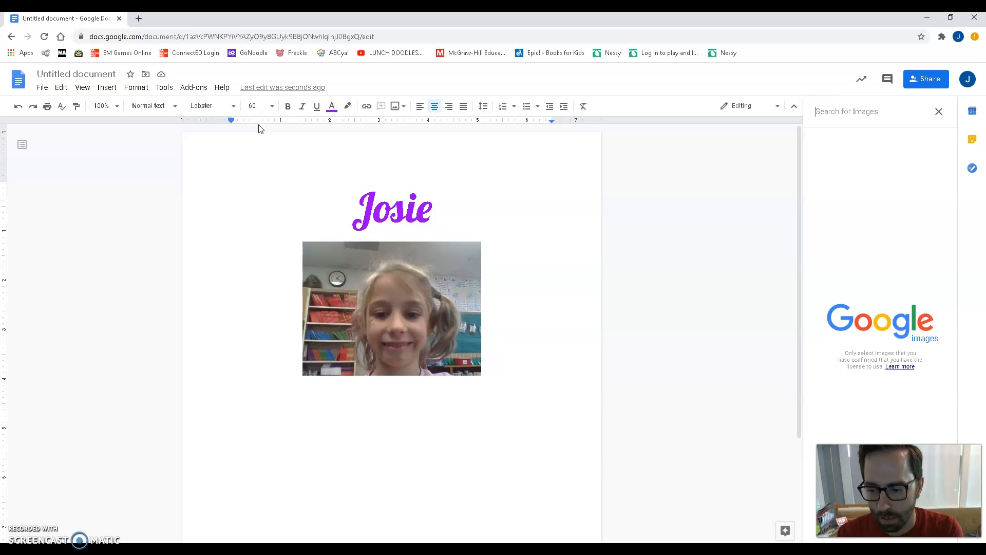
text(b)
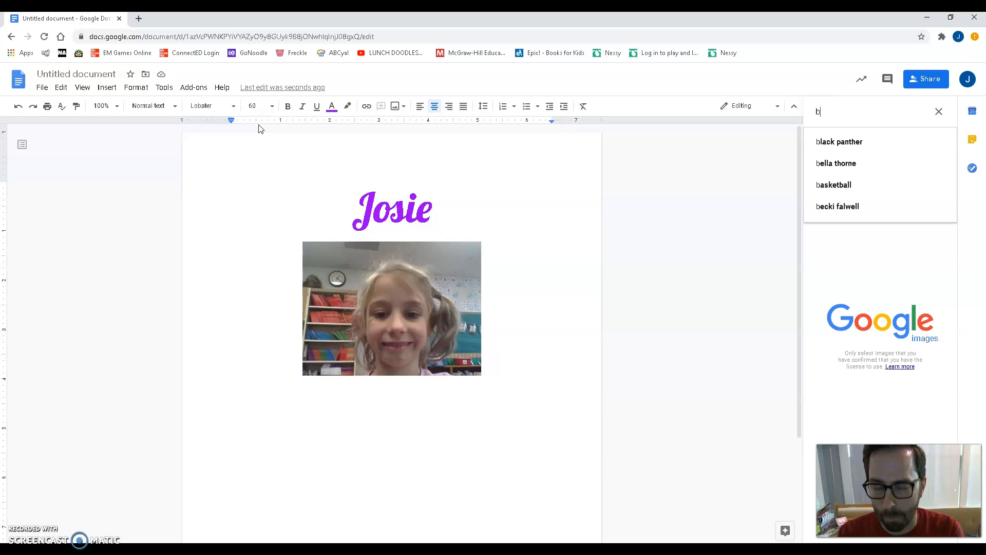
text(aseball)
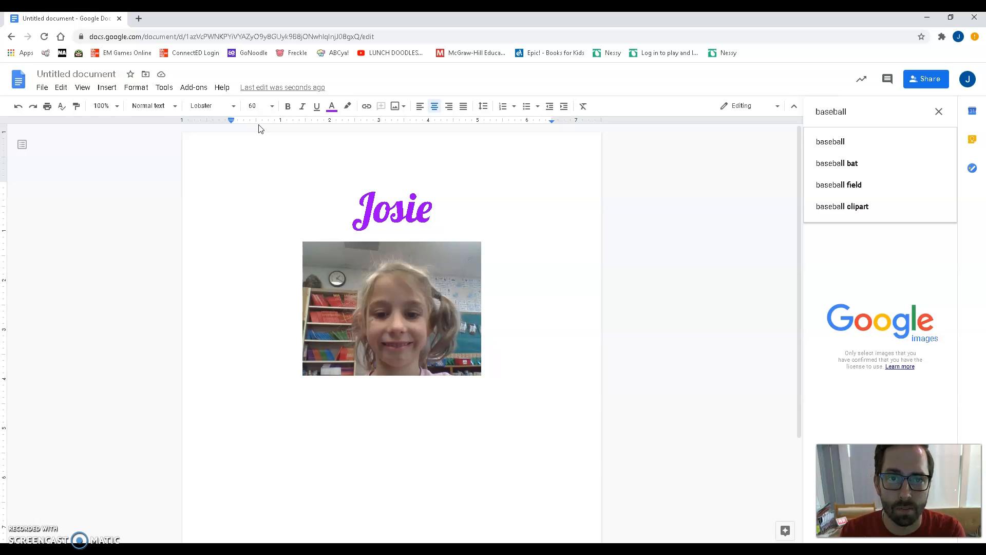
key(BackSpace)
key(BackSpace)
key(BackSpace)
Search the web images for "pizza" and insert the close-up of a cheesy slice being lifted on the line below the photo
text(pizza)
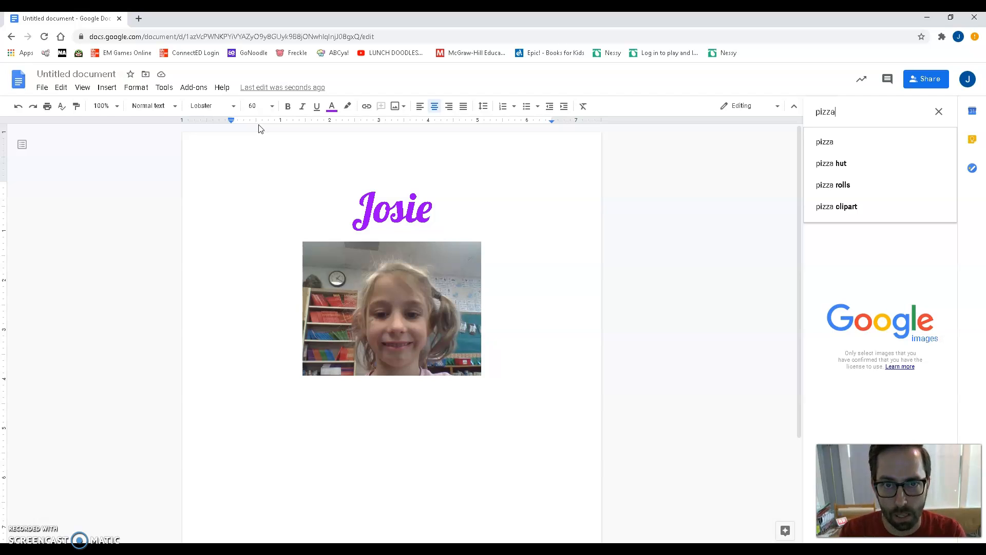
key(Return)
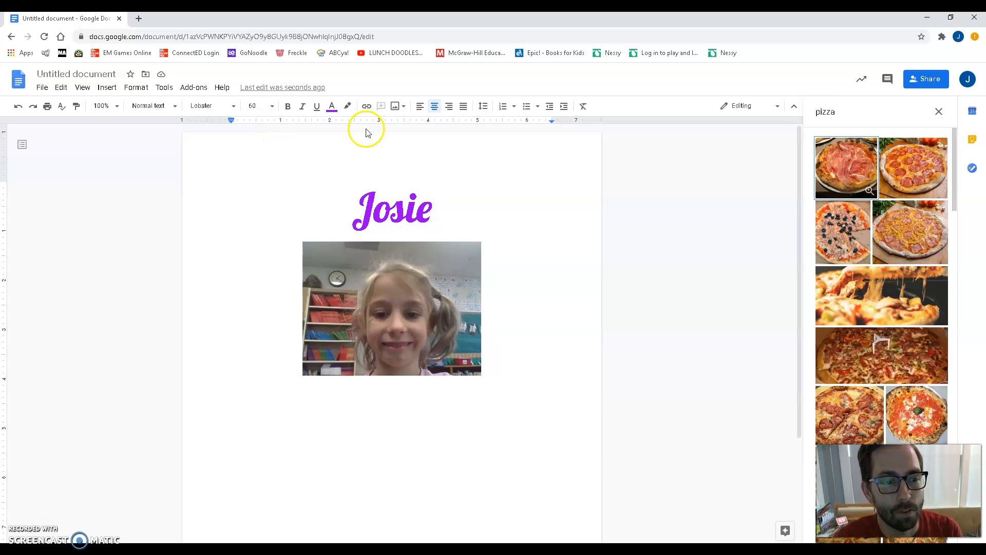
scroll(917, 257, down, 1)
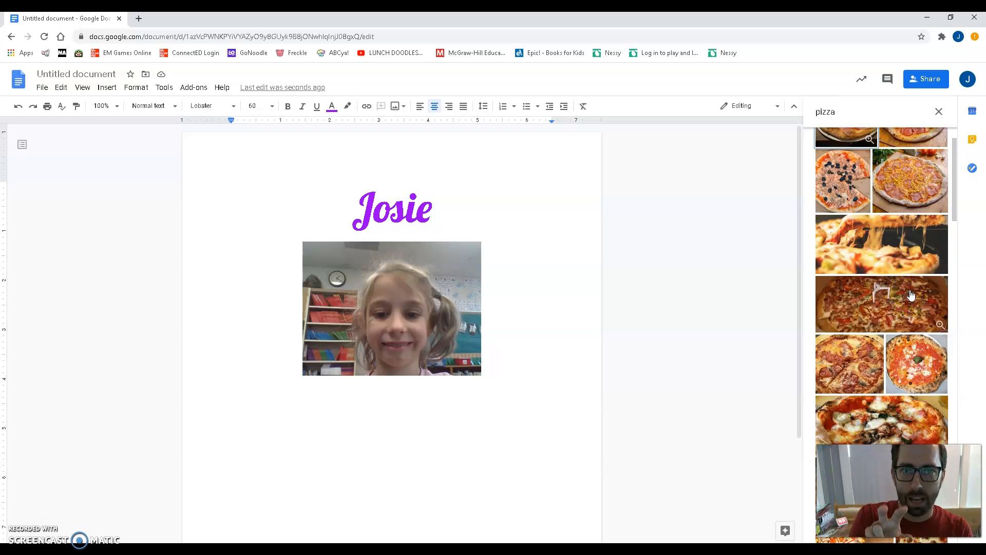
drag(955, 162, 973, 253)
scroll(971, 287, down, 2)
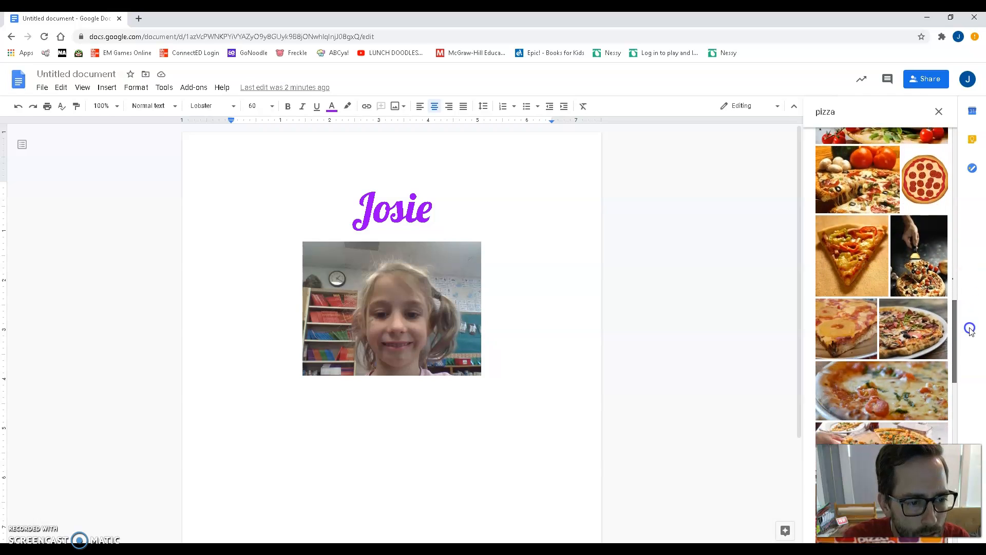
scroll(969, 354, down, 3)
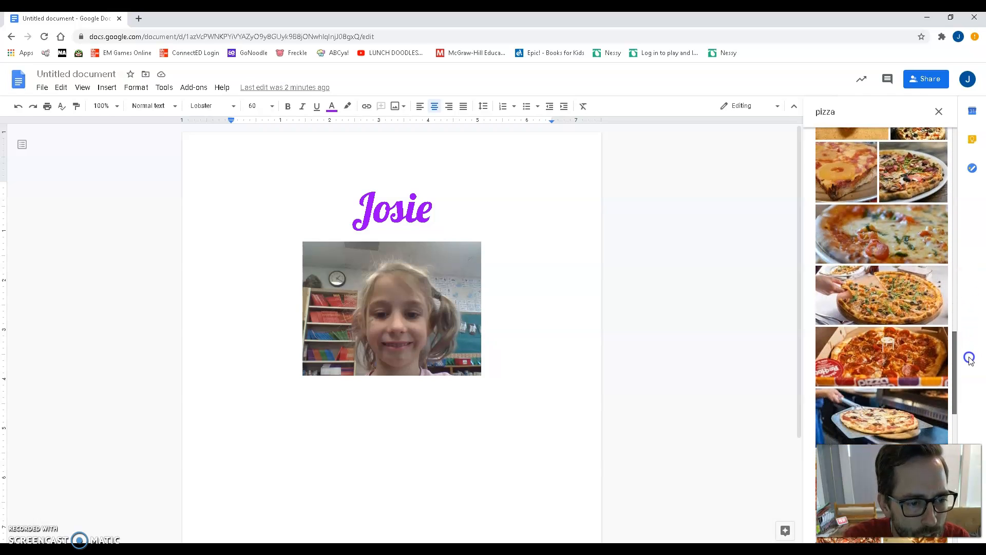
scroll(941, 347, down, 8)
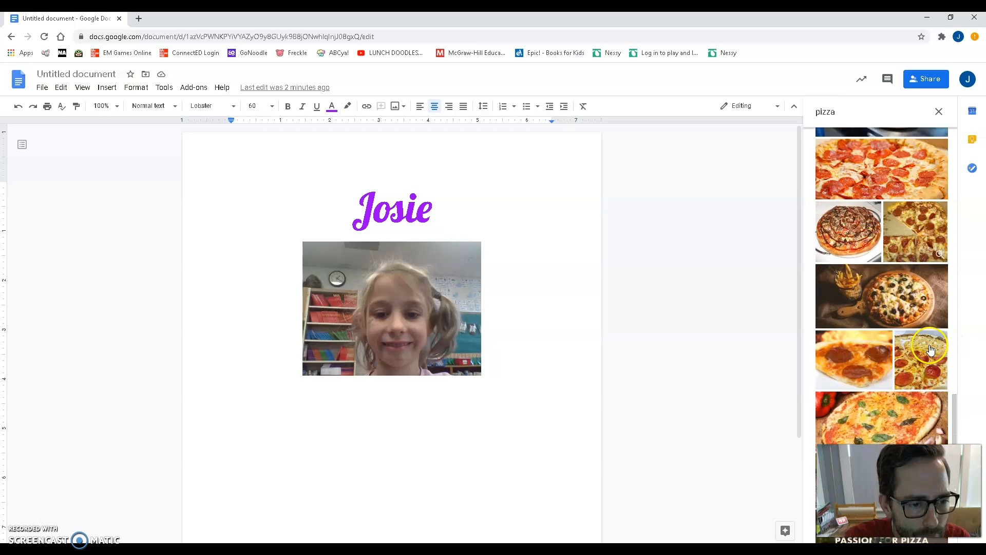
scroll(930, 346, down, 7)
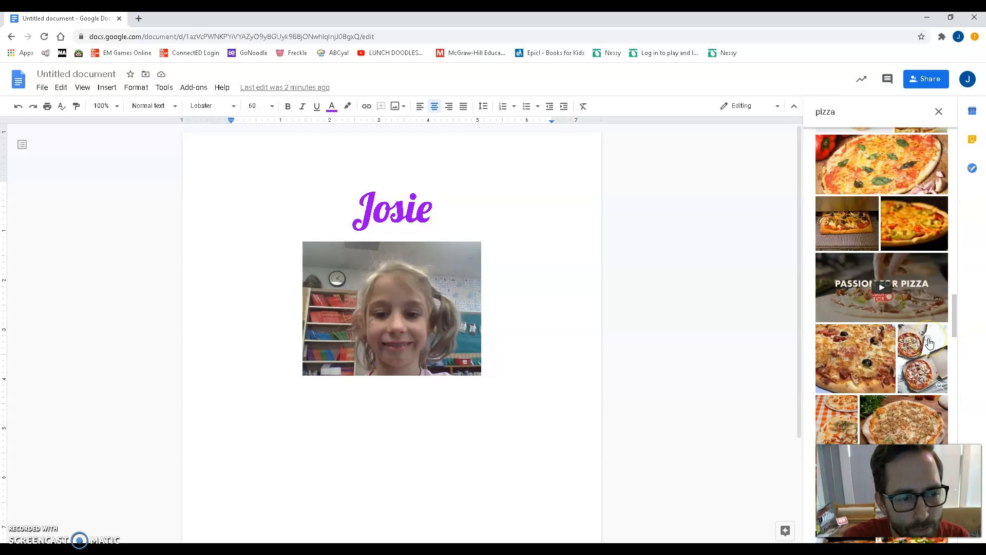
scroll(931, 342, down, 5)
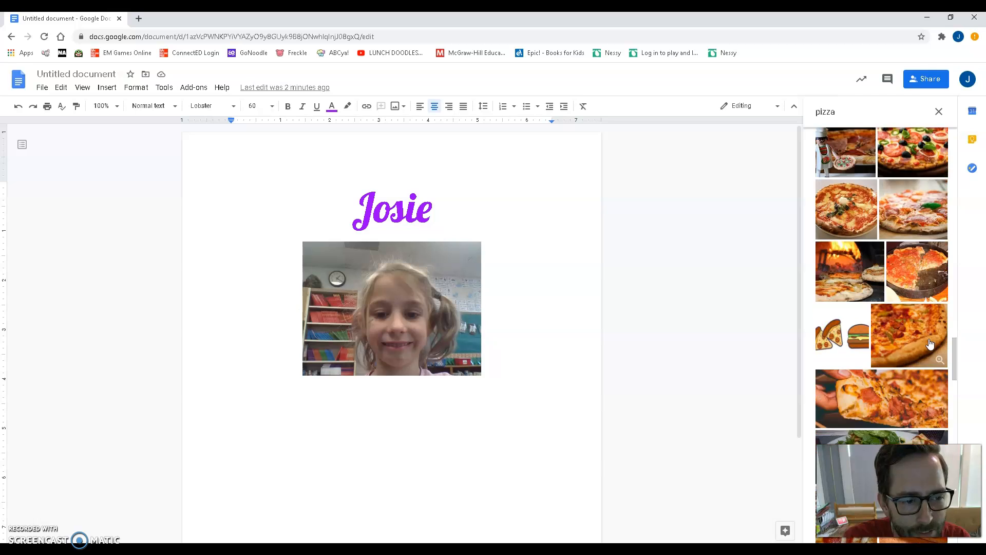
scroll(932, 340, up, 20)
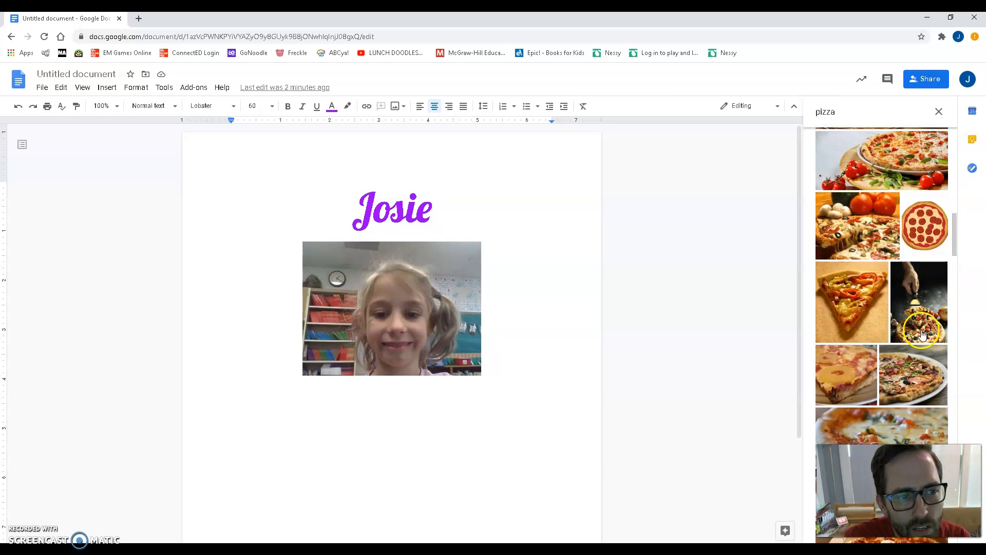
click(930, 335)
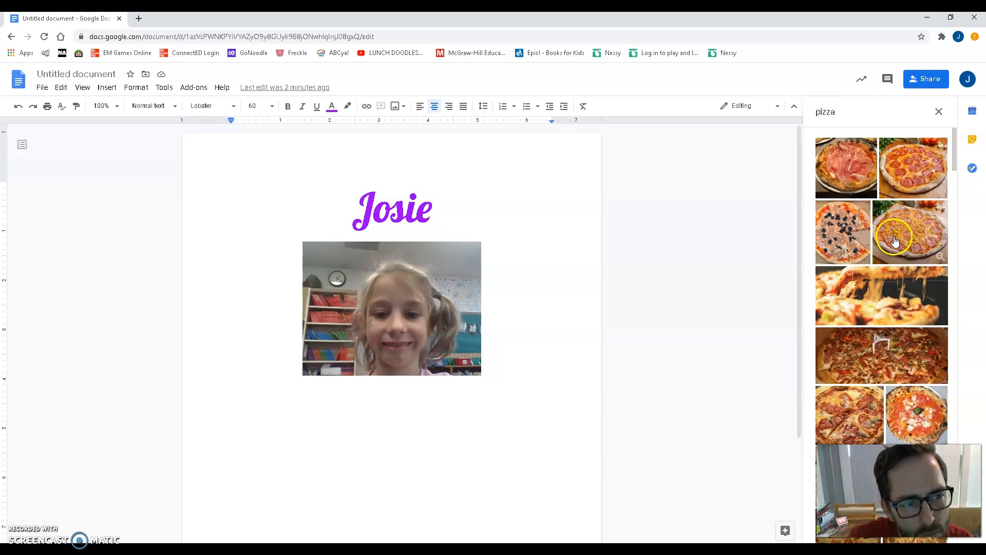
click(907, 299)
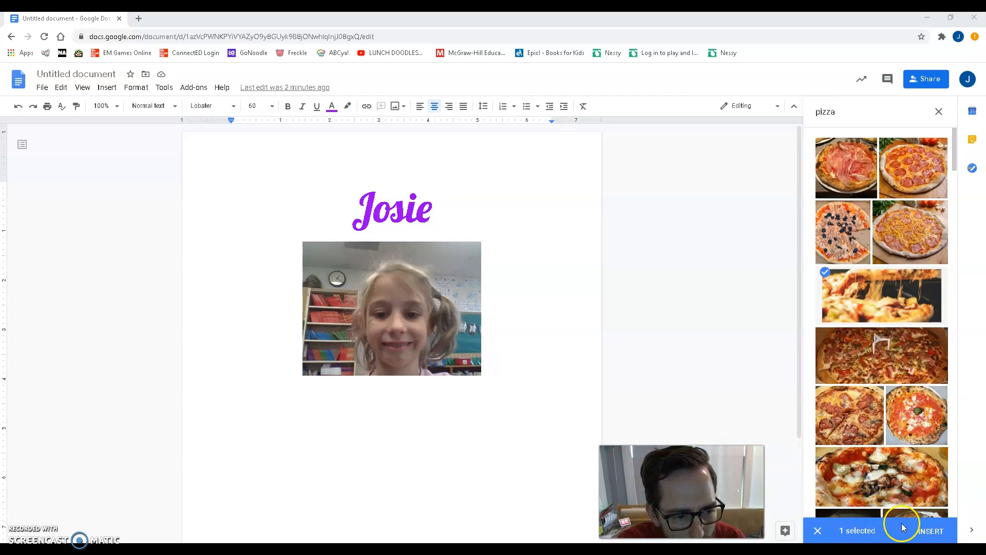
click(929, 533)
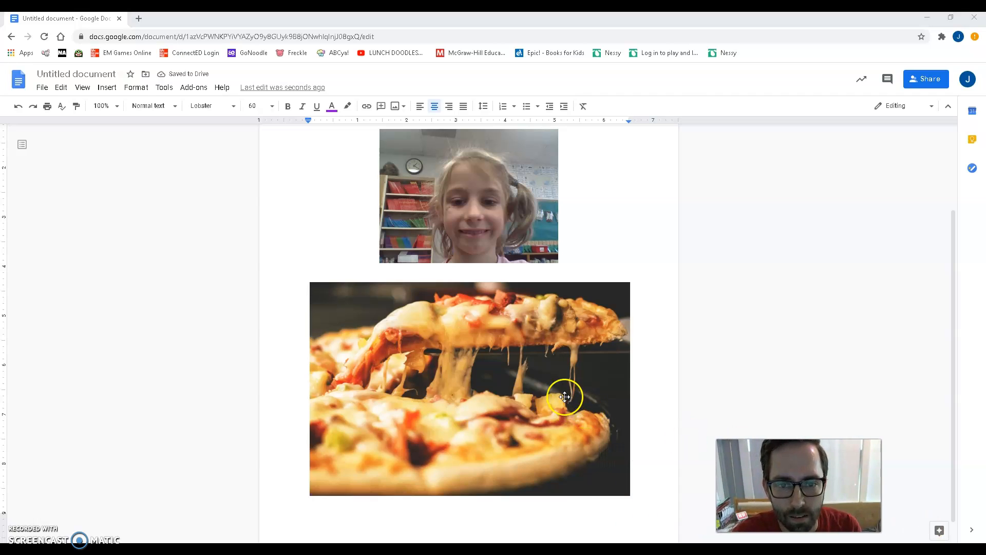
Shrink the photo to about 3.1 in wide and the pizza image to about 2.8 in wide so both fit on one line
click(578, 390)
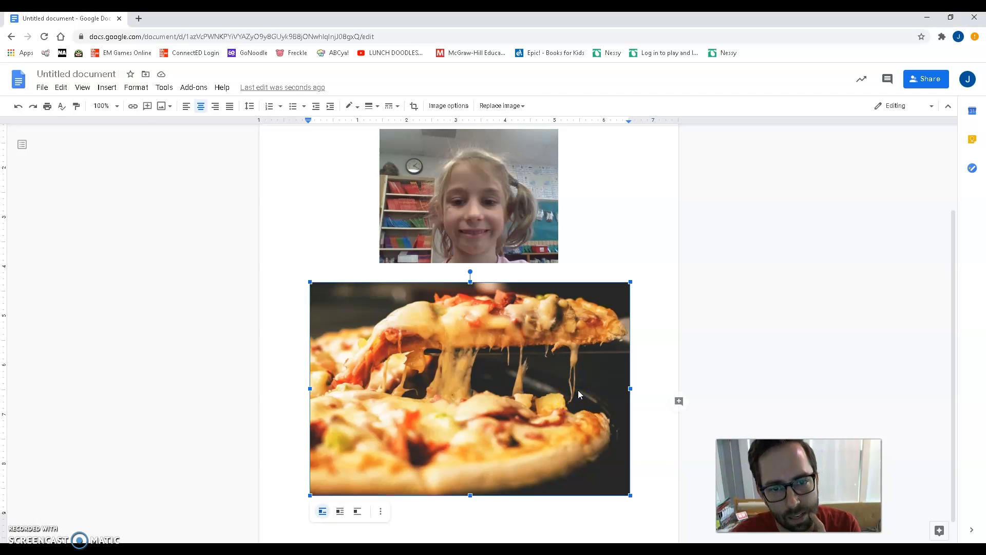
click(483, 218)
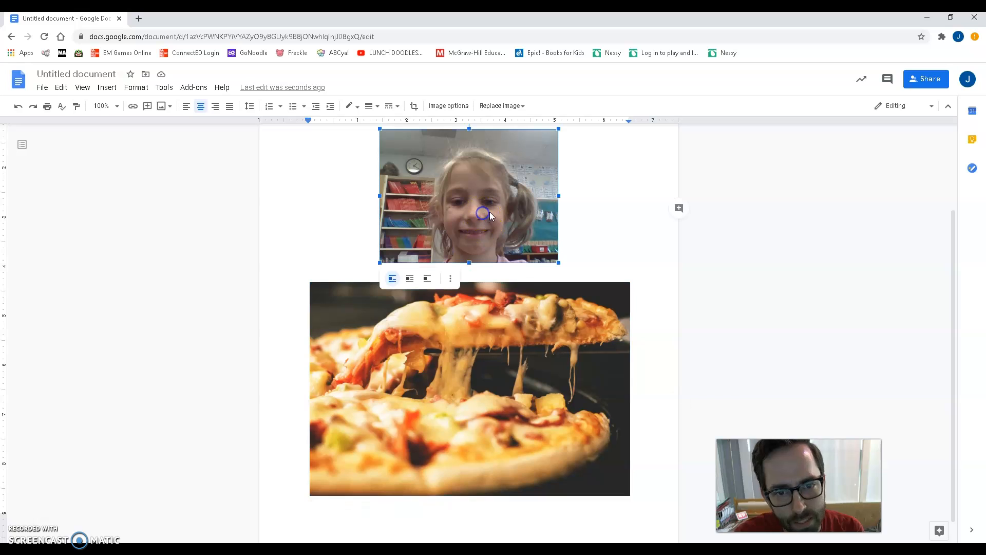
drag(558, 259, 530, 242)
click(555, 324)
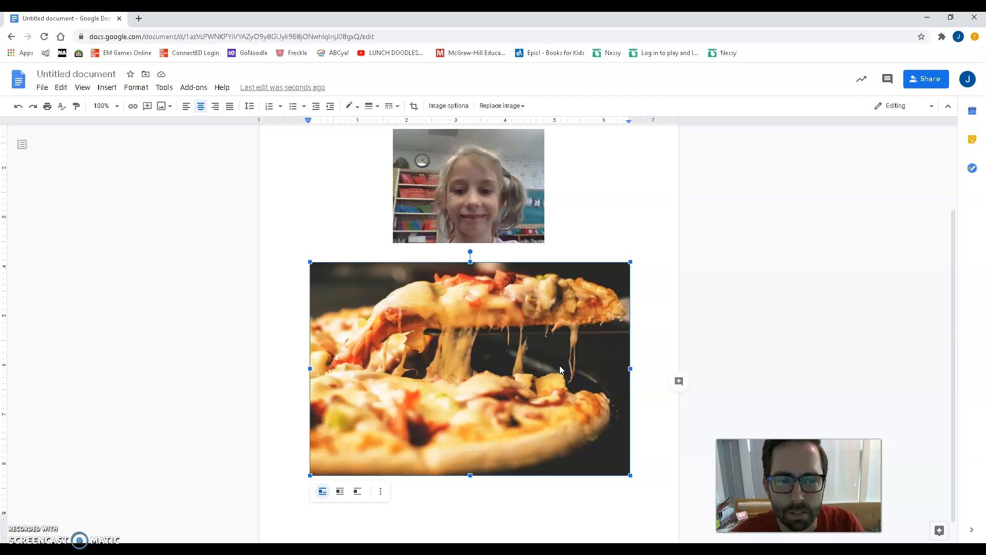
drag(631, 476, 476, 356)
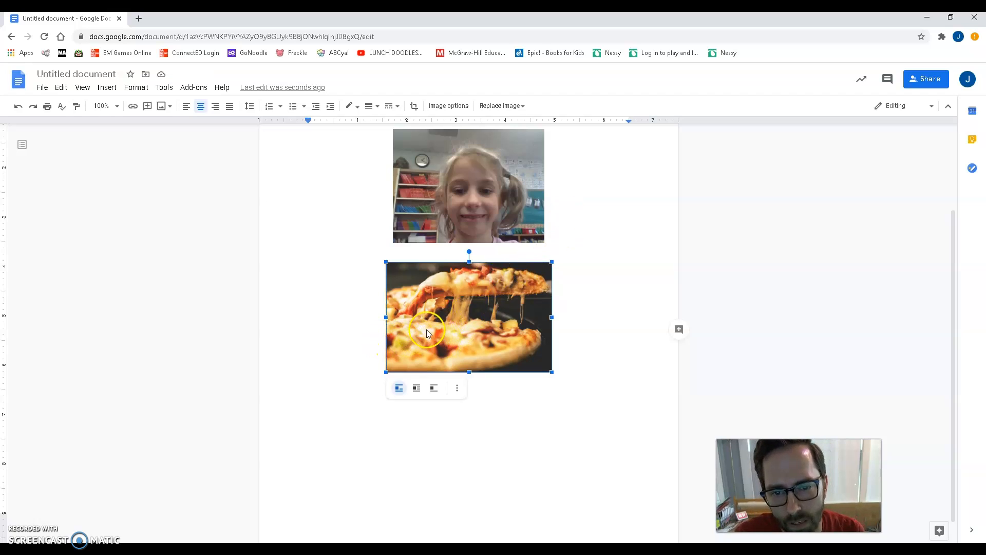
click(584, 211)
drag(584, 211, 584, 210)
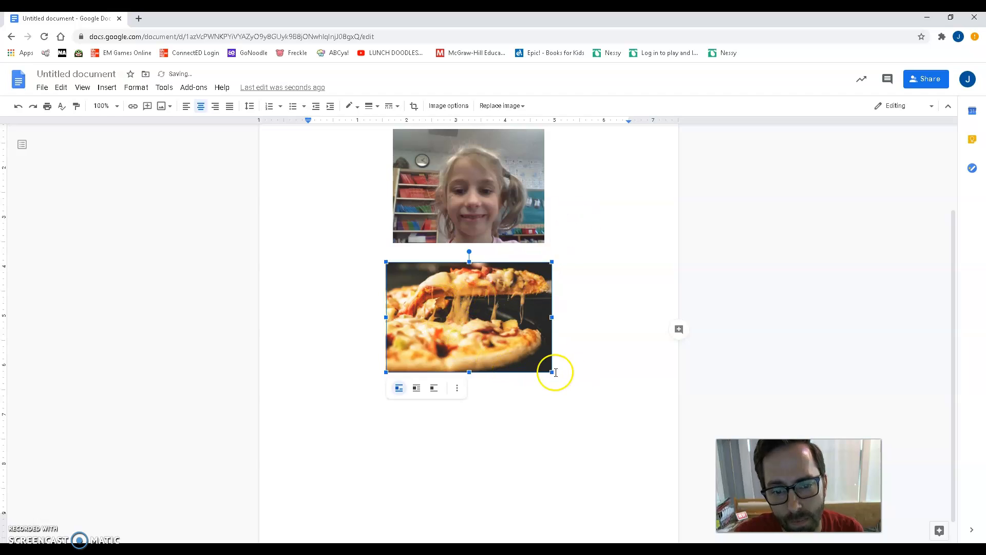
drag(552, 372, 522, 350)
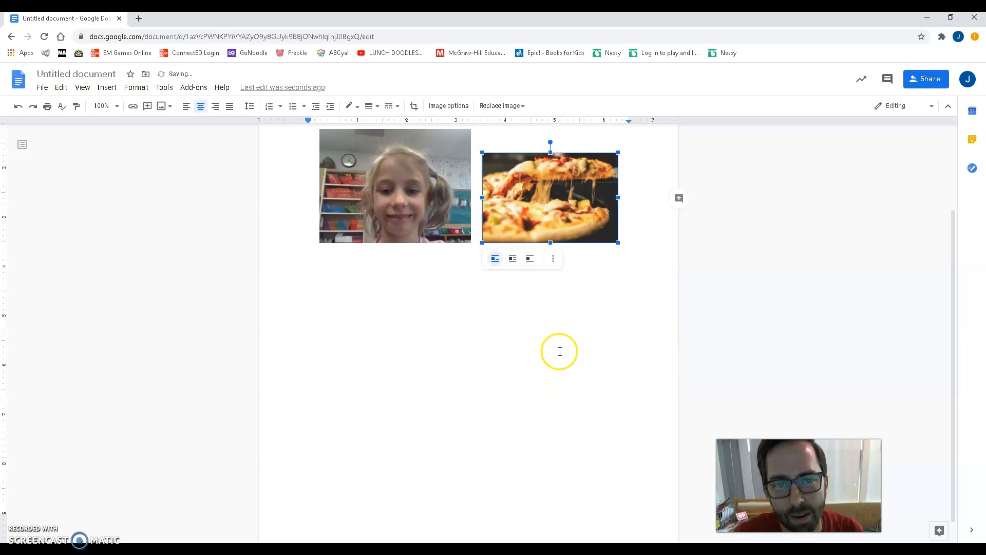
Enlarge the pizza image to about 3.3 in wide and reduce the photo to about 2.8 in wide so their heights roughly match
scroll(559, 348, up, 2)
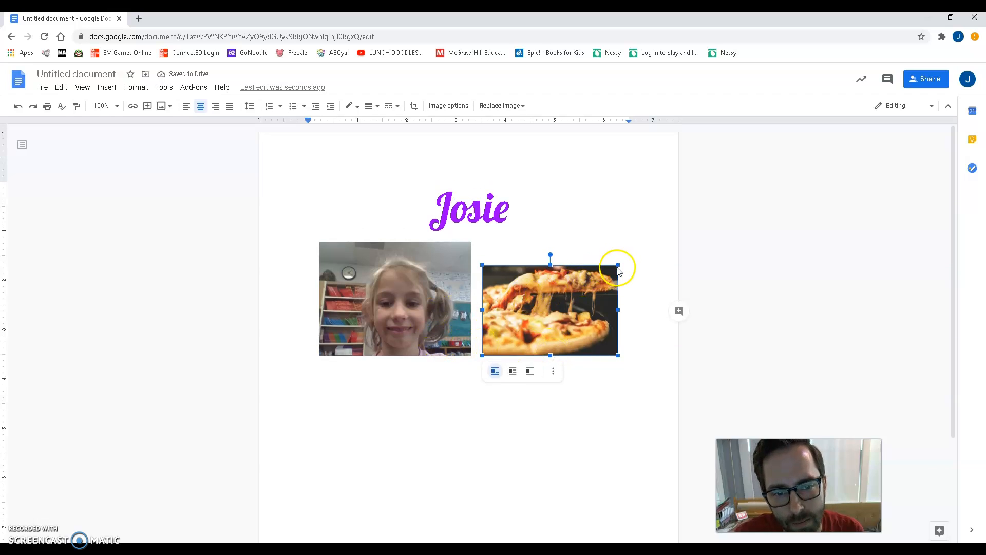
drag(617, 264, 633, 247)
click(522, 317)
drag(545, 347, 534, 345)
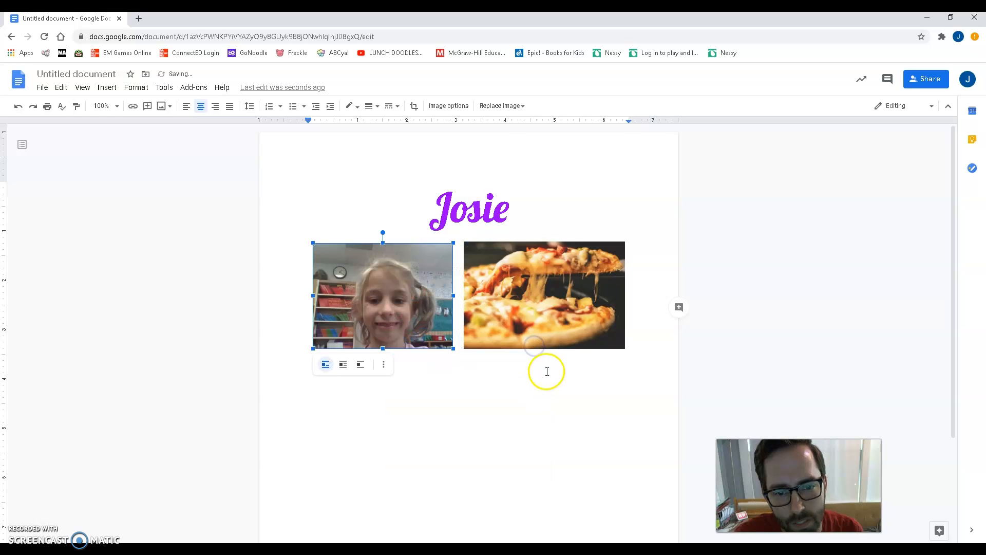
click(575, 396)
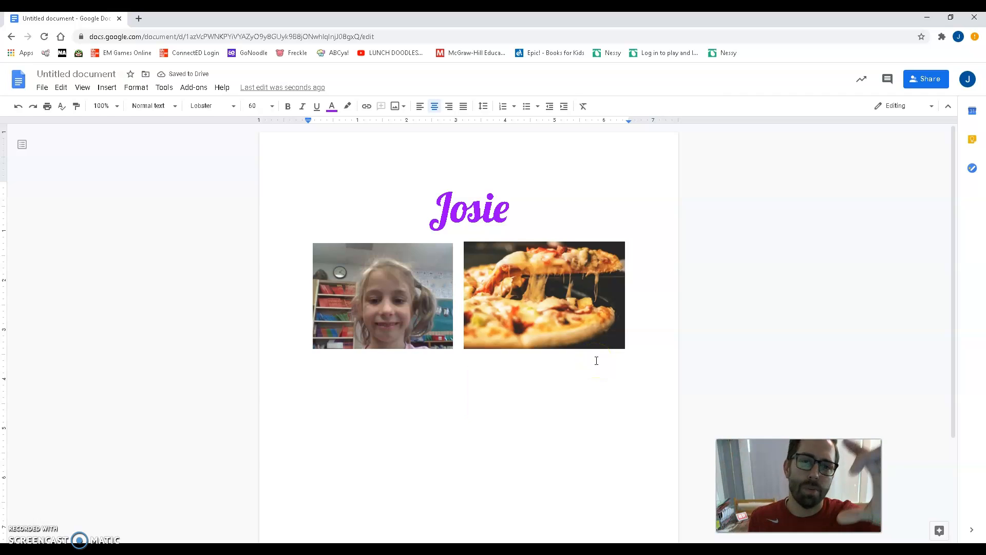
Move the pizza image onto the line below the photo and back beside the photo
click(551, 393)
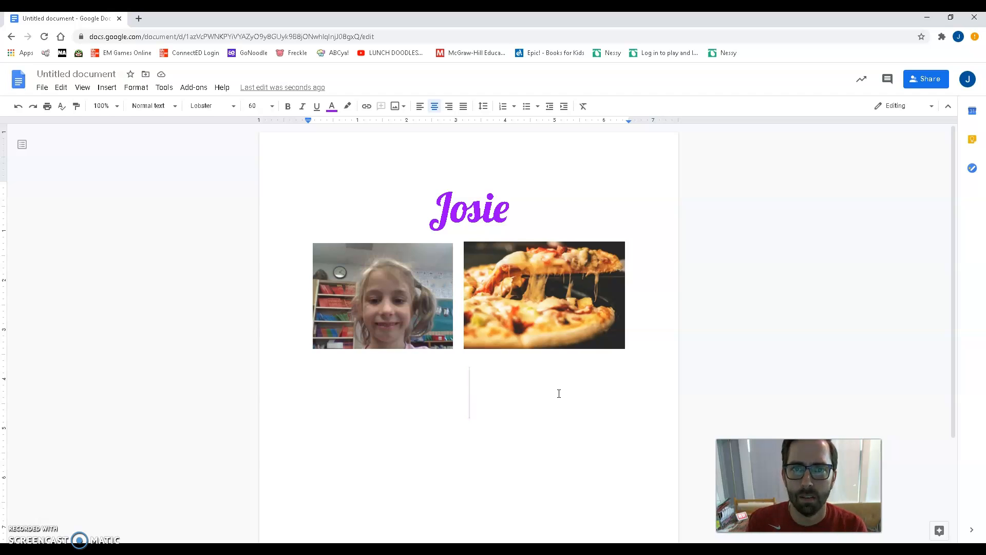
drag(517, 328, 493, 409)
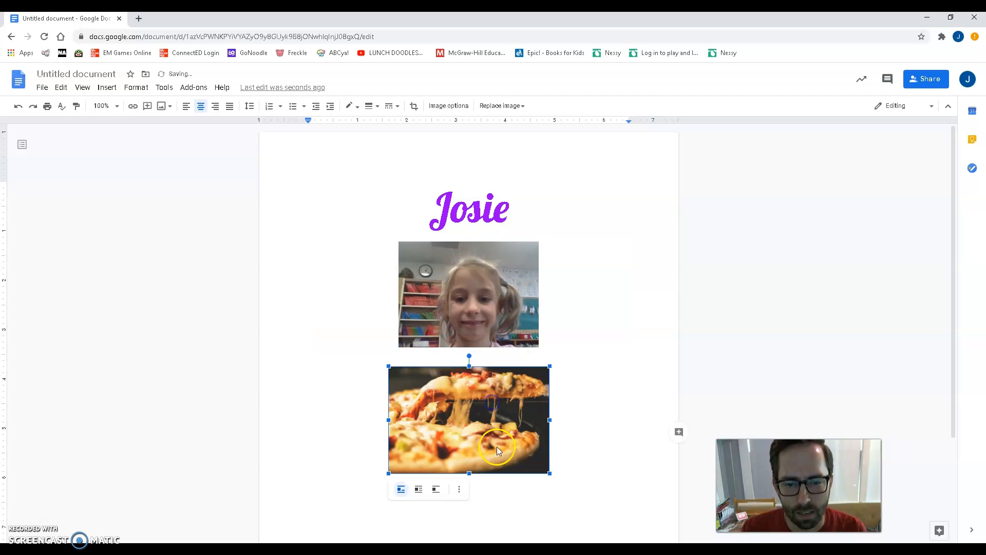
drag(430, 432, 444, 419)
drag(518, 378, 572, 330)
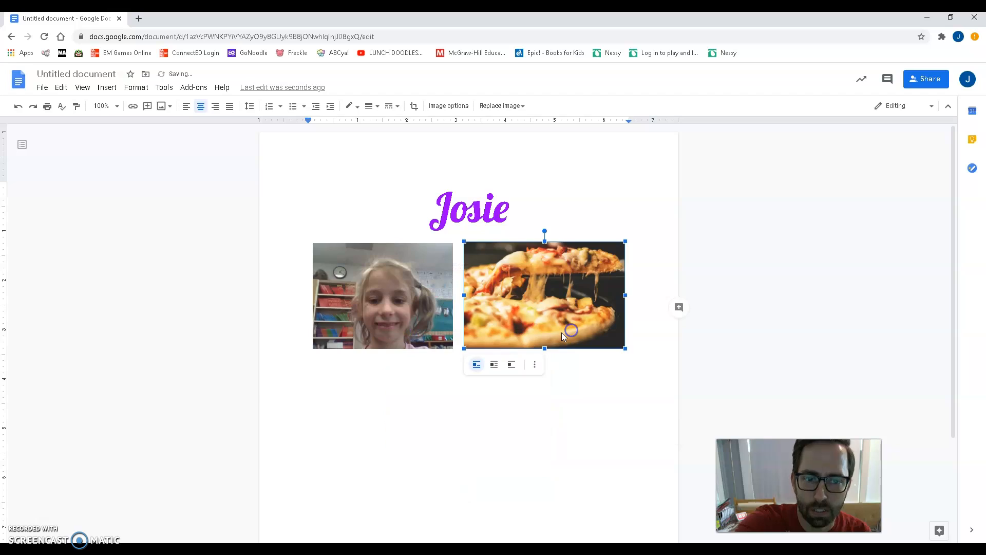
Write "Pizza", "Dogs" and "My dad is the best" on separate lines below the two images
click(555, 398)
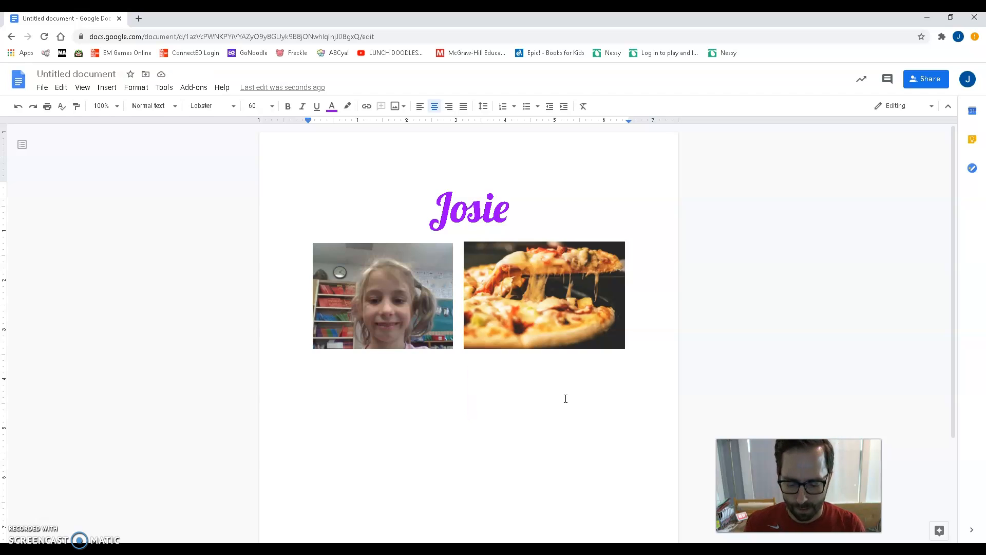
text(pizza)
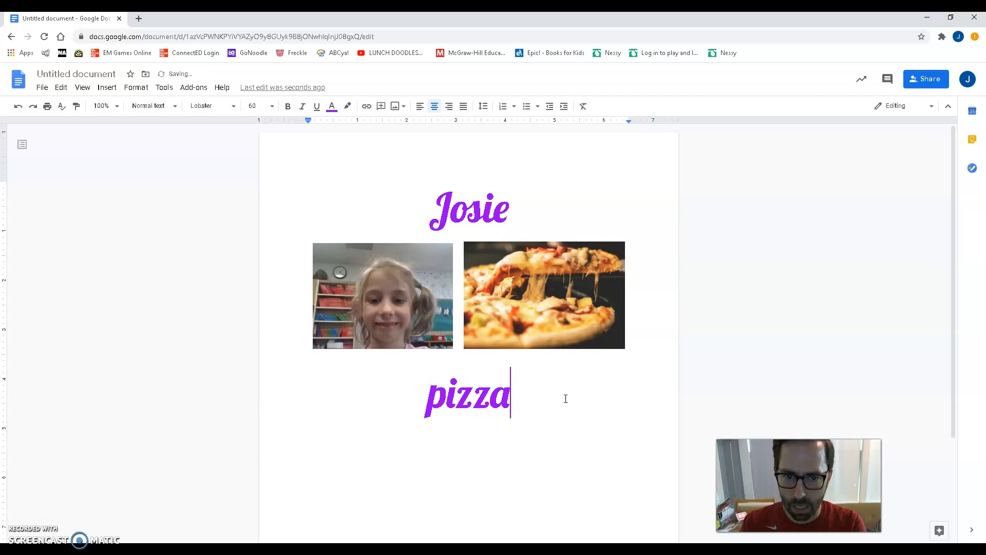
key(Return)
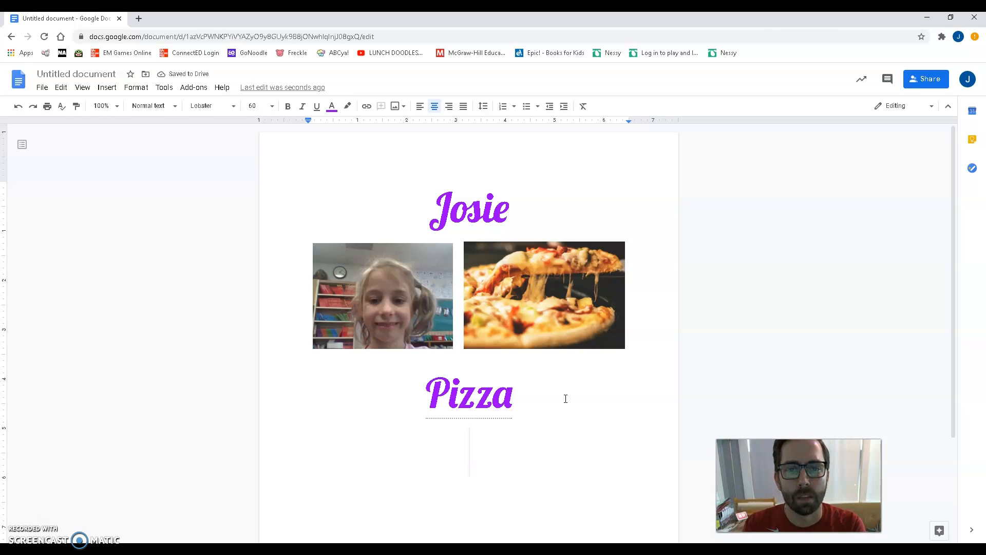
text(dogs)
key(Return)
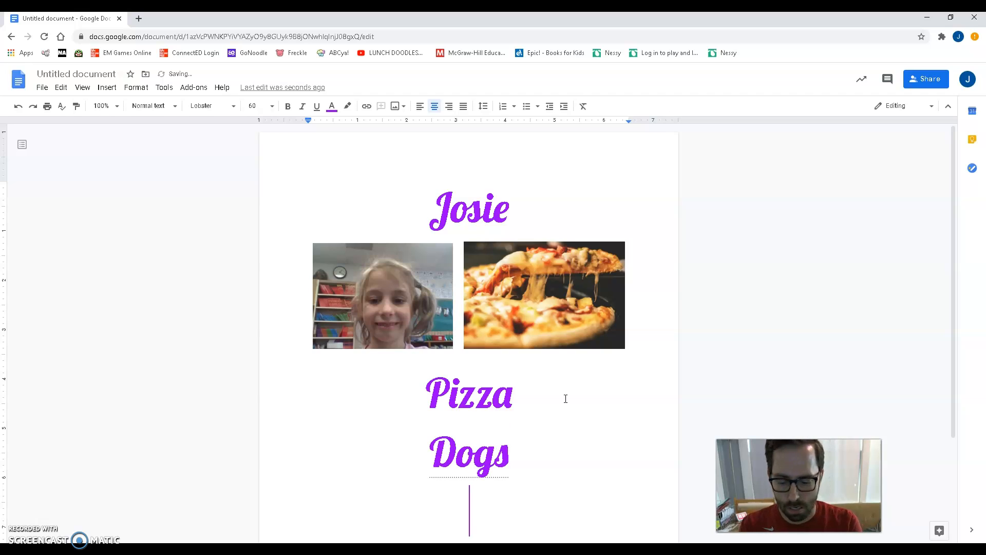
text(my dad is )
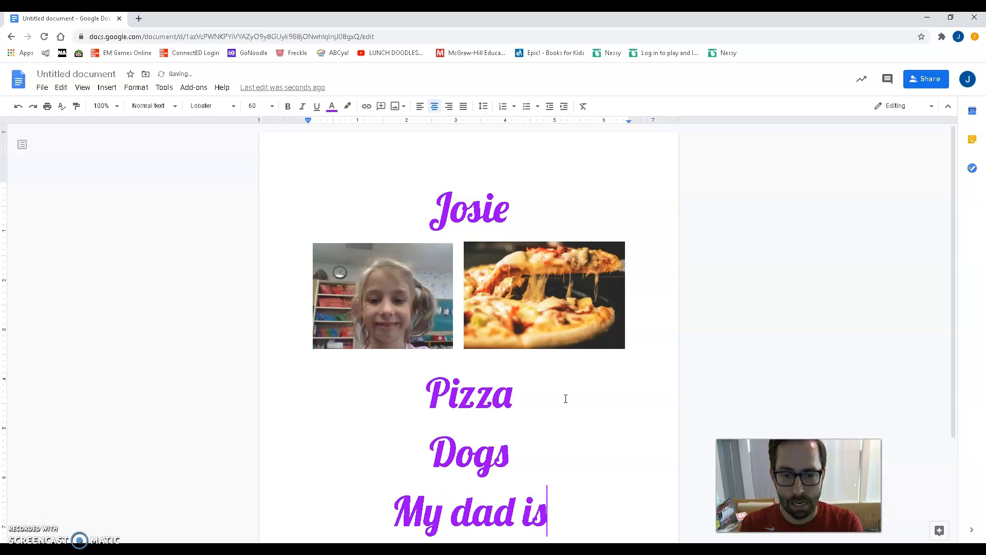
text(the best)
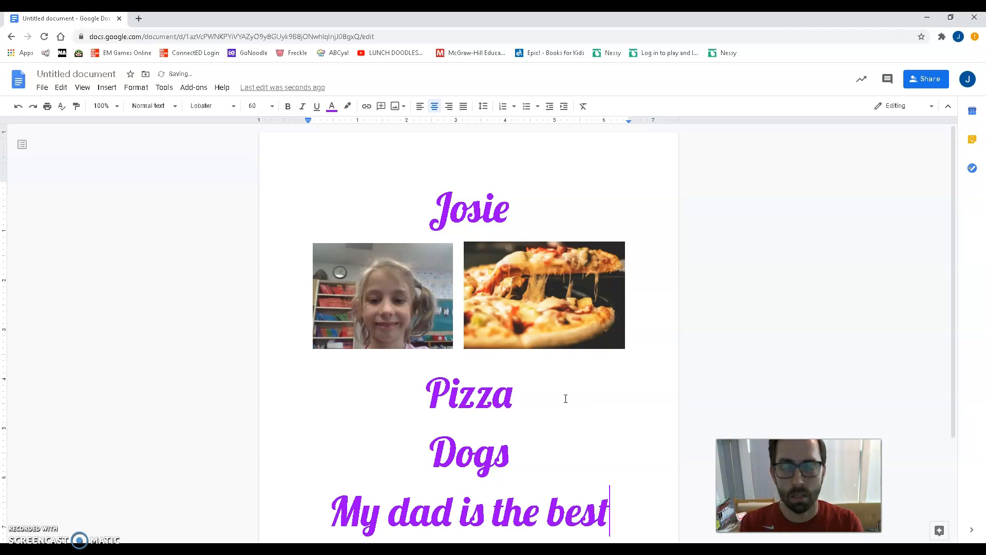